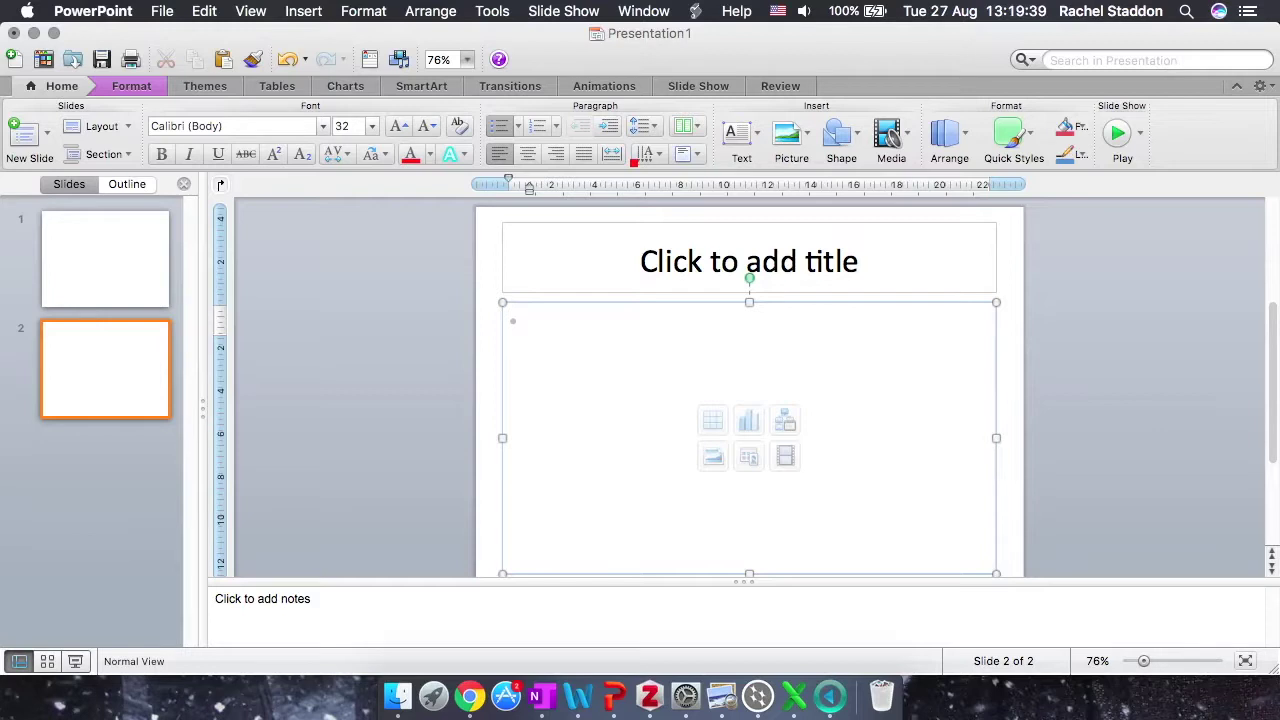
# Step: Type '4NH3 + 5O2 4NO + 6H2O' in the first bullet, leaving a gap for the arrow
pyautogui.click(633, 339)
pyautogui.write('4NH3')
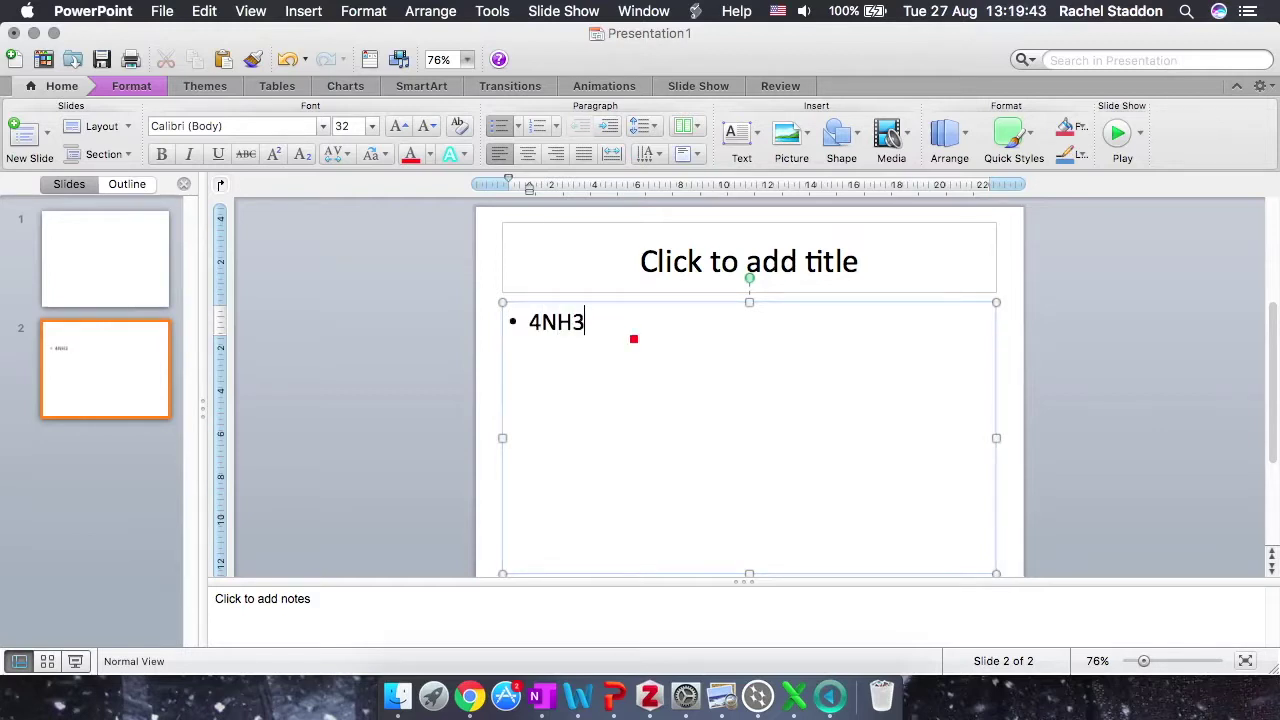
pyautogui.write(' + 5O2')
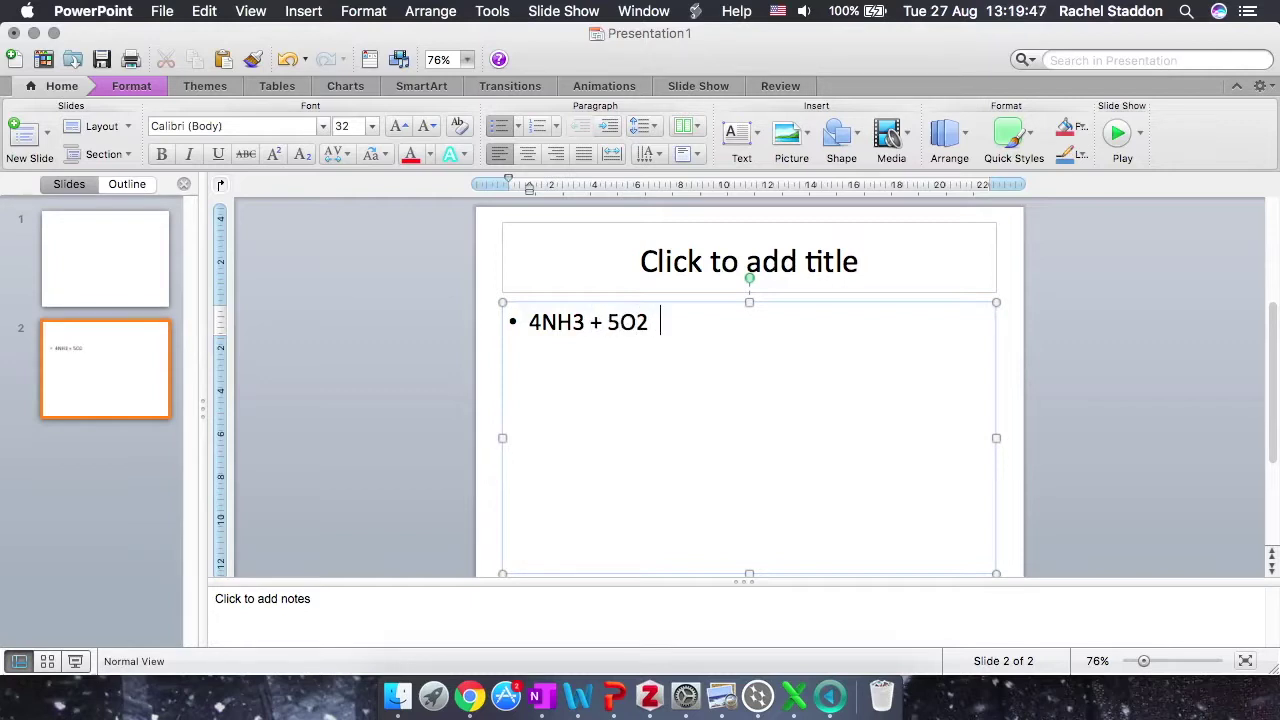
pyautogui.write(' 4NO +')
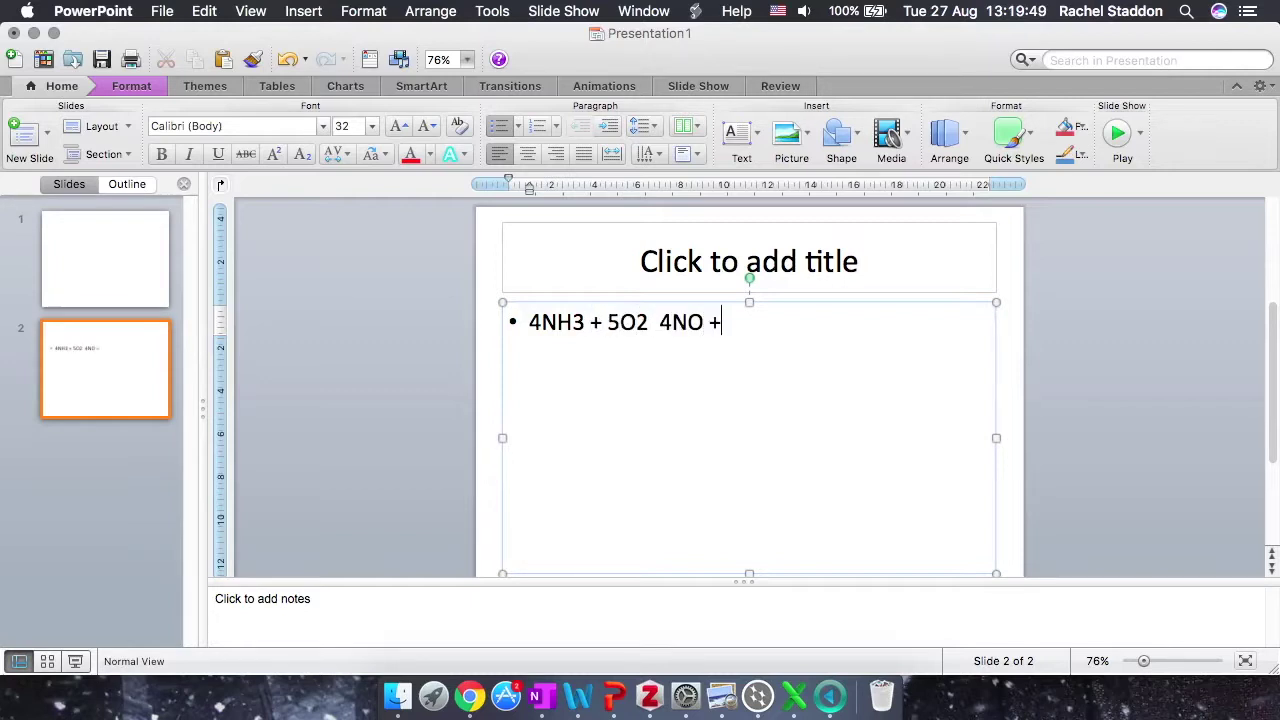
pyautogui.write(' 6H@')
pyautogui.press('BackSpace')
pyautogui.write('2O')
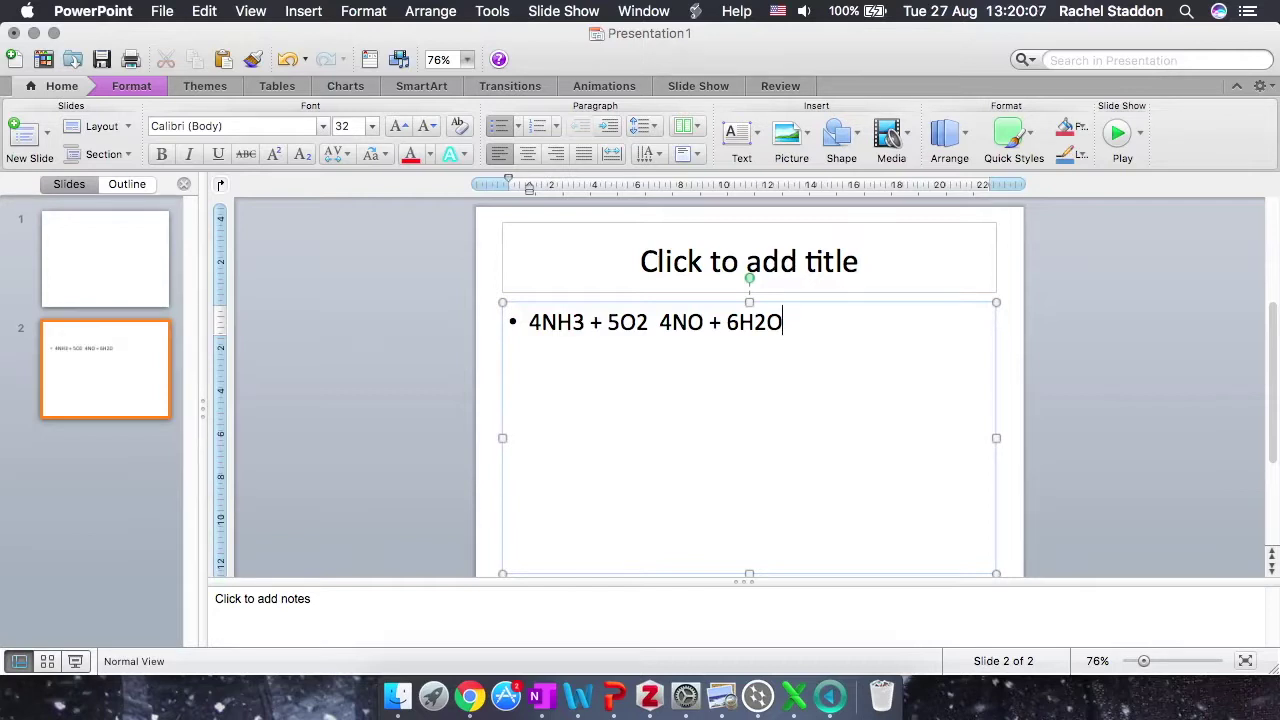
# Step: Put a plain '-->' arrow between 5O2 and 4NO, undoing the AutoCorrect arrow conversion
pyautogui.click(656, 322)
pyautogui.write('--')
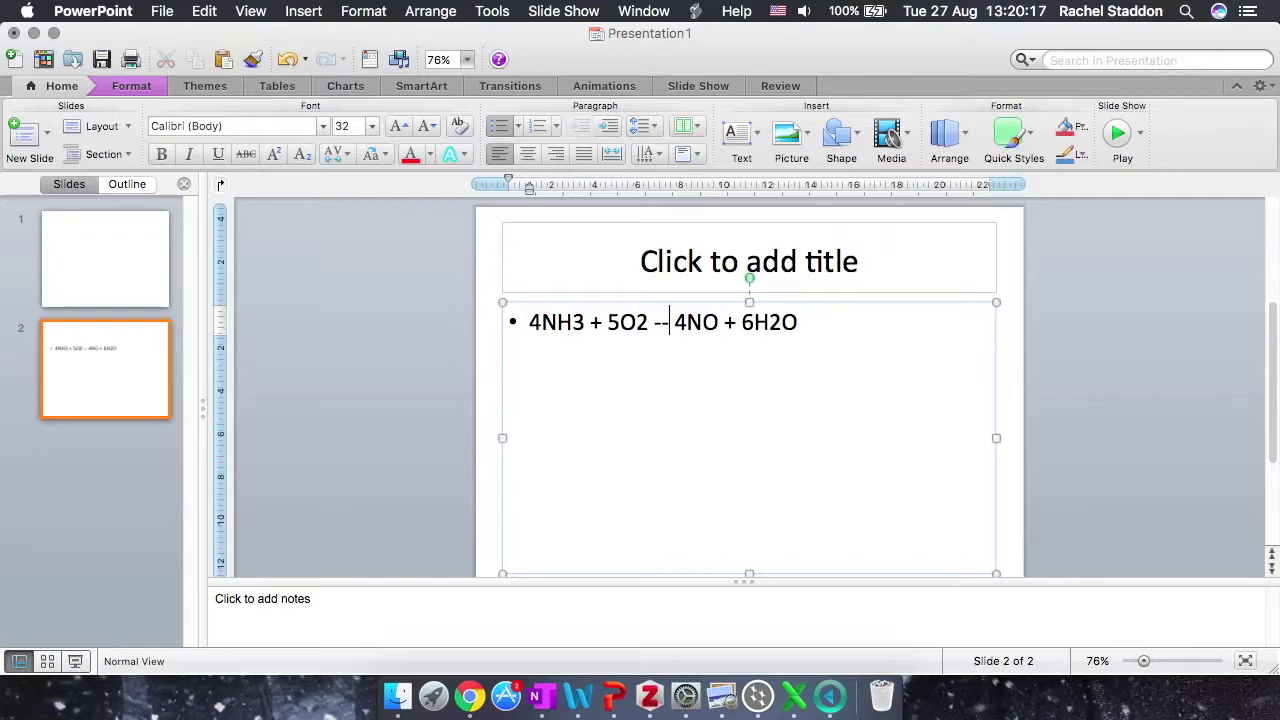
pyautogui.write('>')
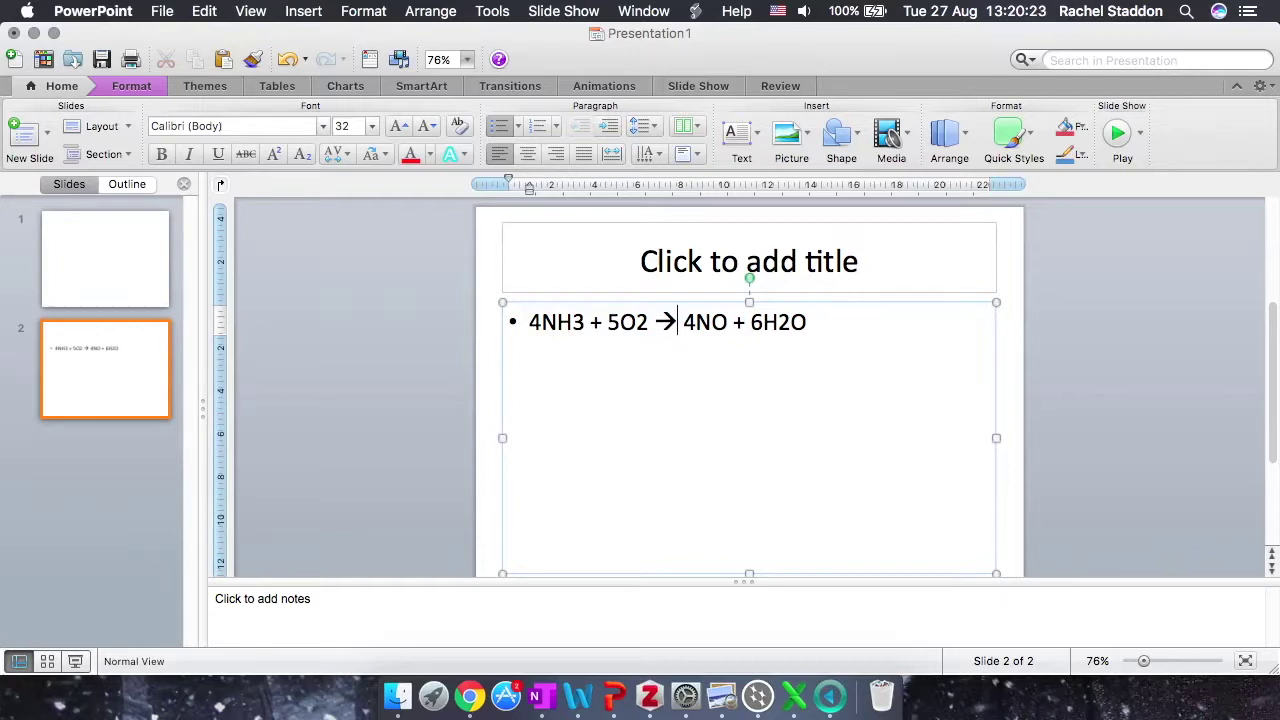
pyautogui.press('super+z')
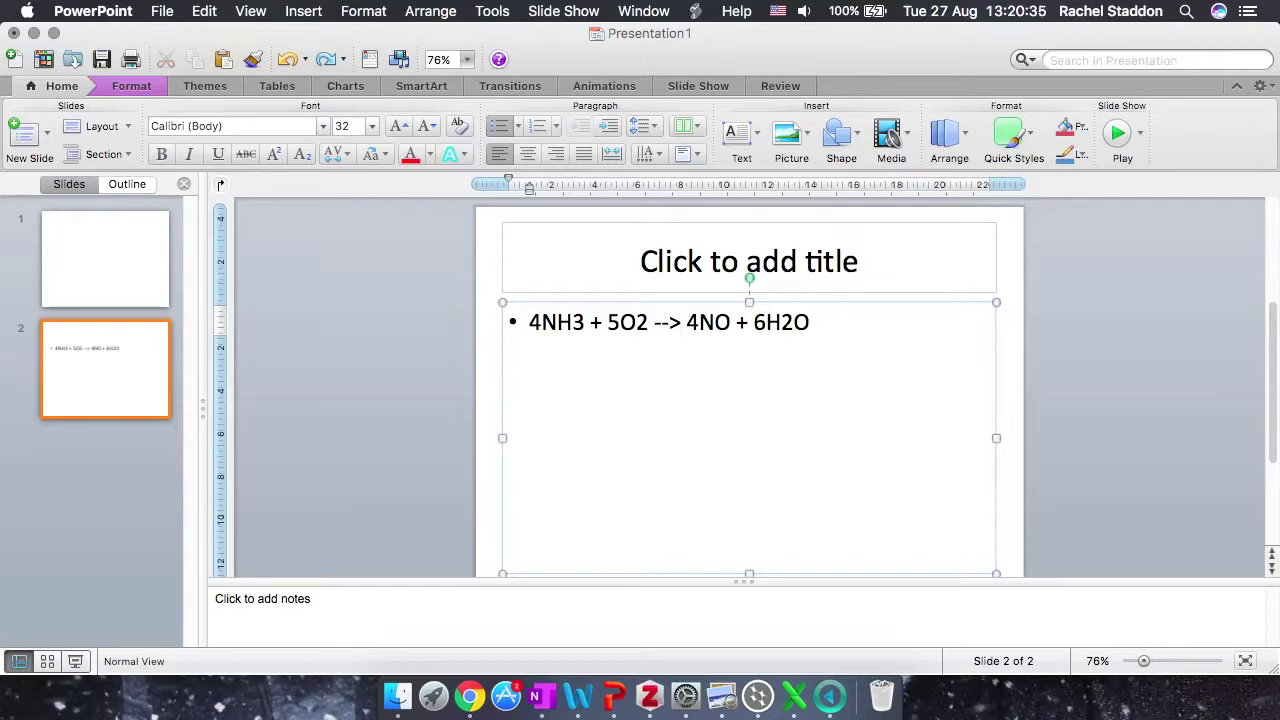
# Step: Delete the typed '-->' so the gap between 5O2 and 4NO is empty again
pyautogui.press('BackSpace')
pyautogui.press('BackSpace')
pyautogui.press('BackSpace')
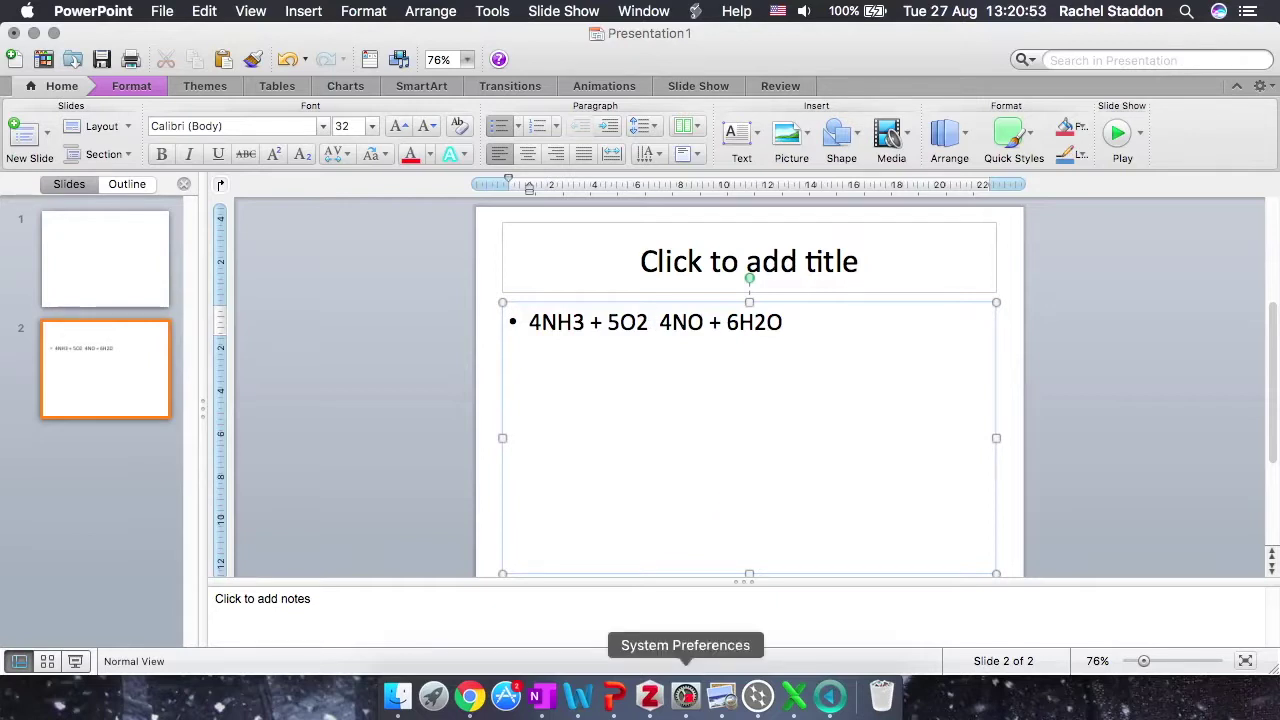
# Step: Enable 'Show Input menu in menu bar' in the Keyboard input-source settings, then close them
pyautogui.click(685, 697)
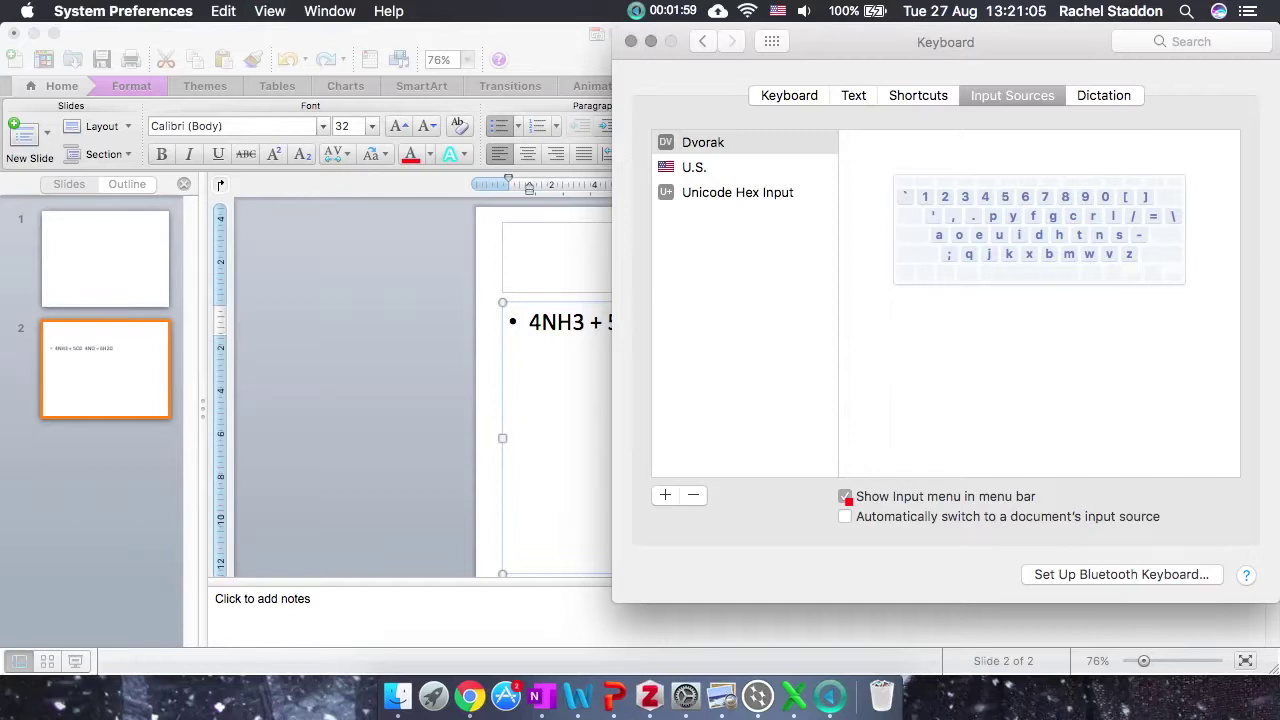
pyautogui.click(845, 497)
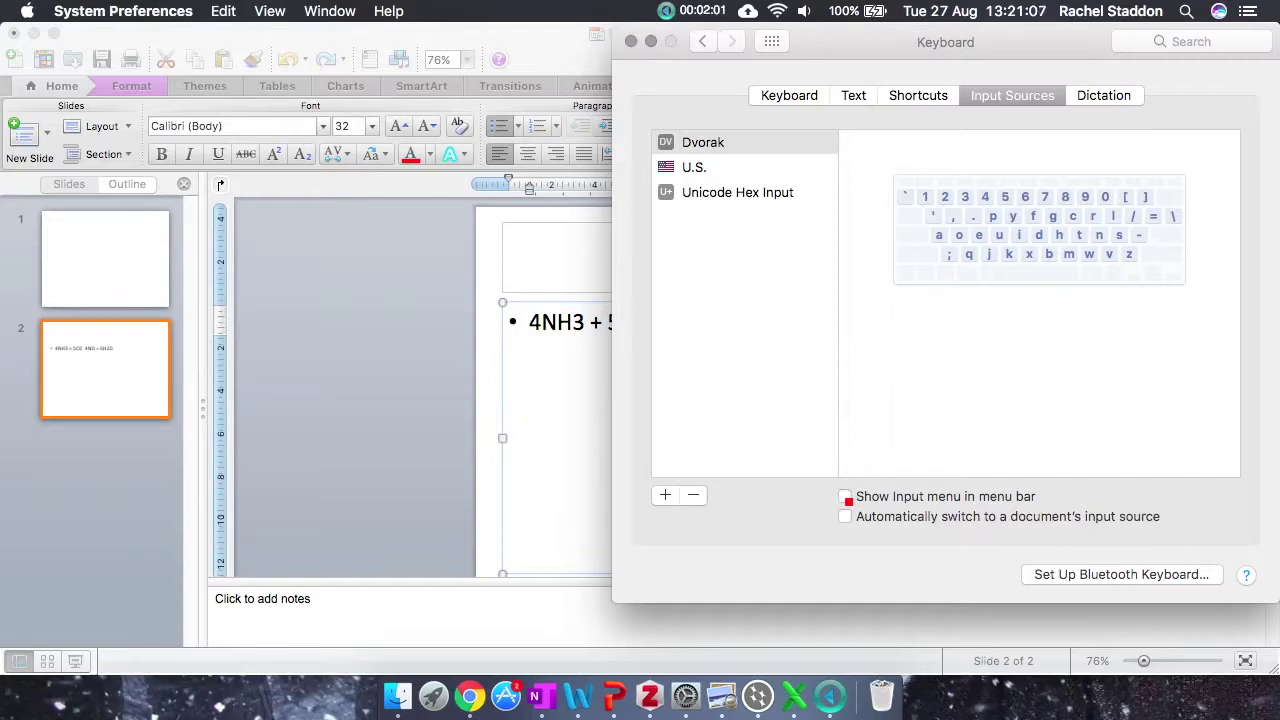
pyautogui.click(845, 497)
pyautogui.click(845, 496)
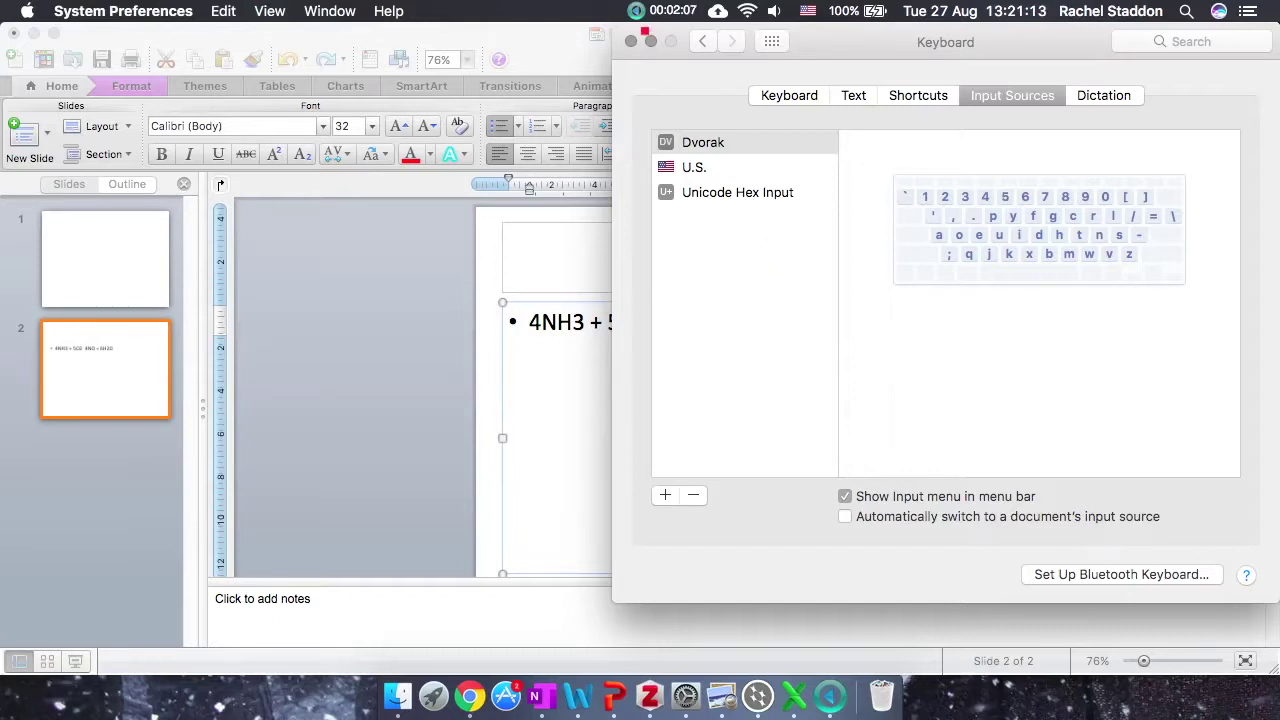
pyautogui.click(631, 41)
# Step: Open the Emoji & Symbols character viewer from the input menu, move it up, and show Arrows
pyautogui.click(807, 11)
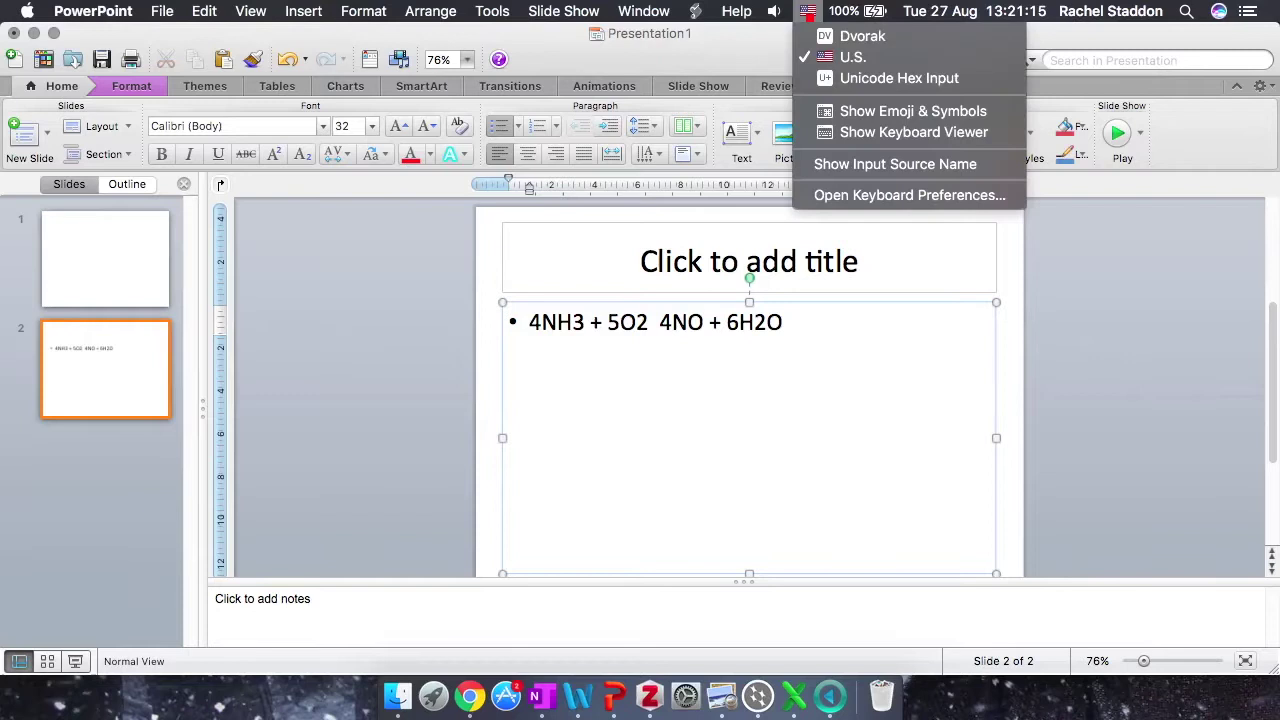
pyautogui.click(894, 118)
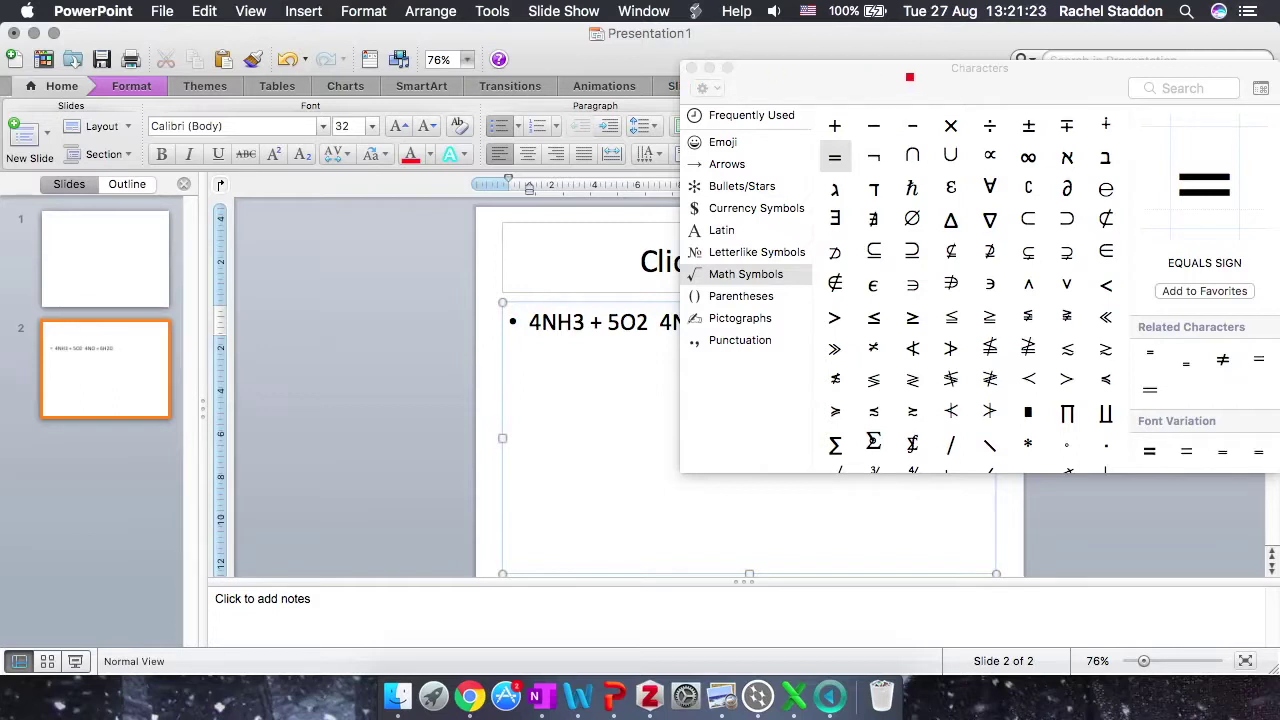
pyautogui.moveTo(909, 77); pyautogui.dragTo(957, 39)
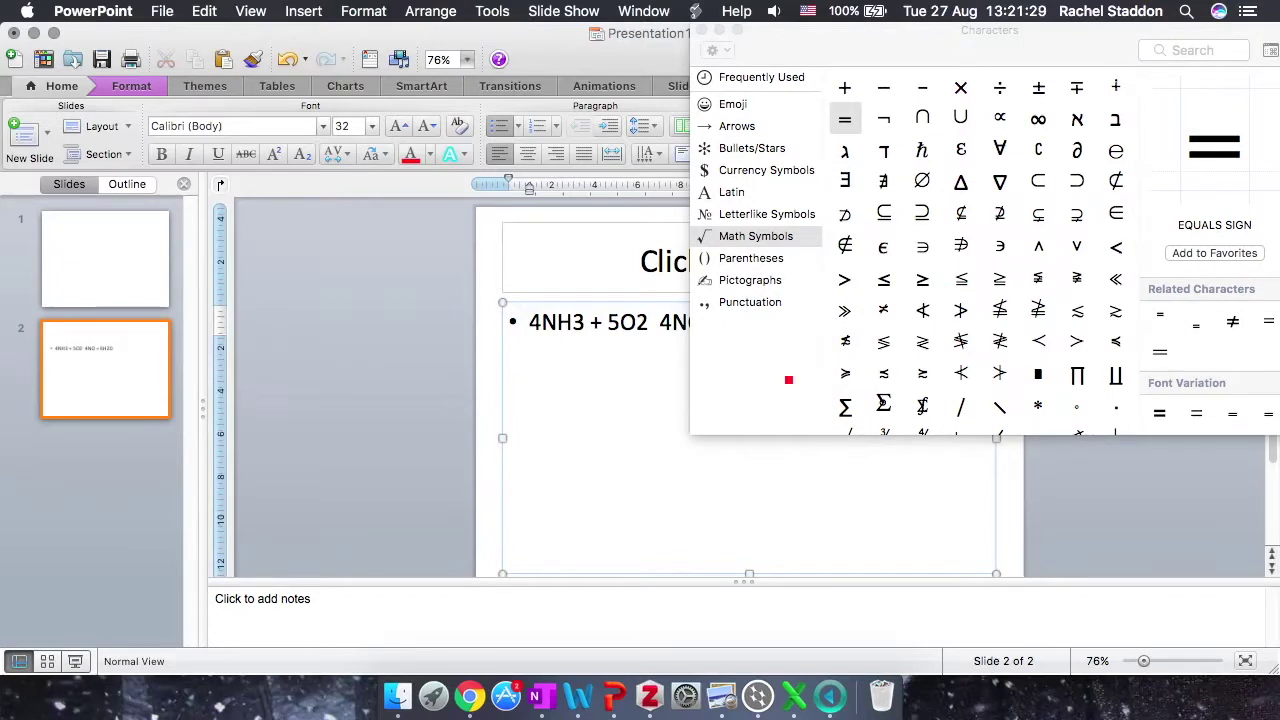
pyautogui.click(740, 128)
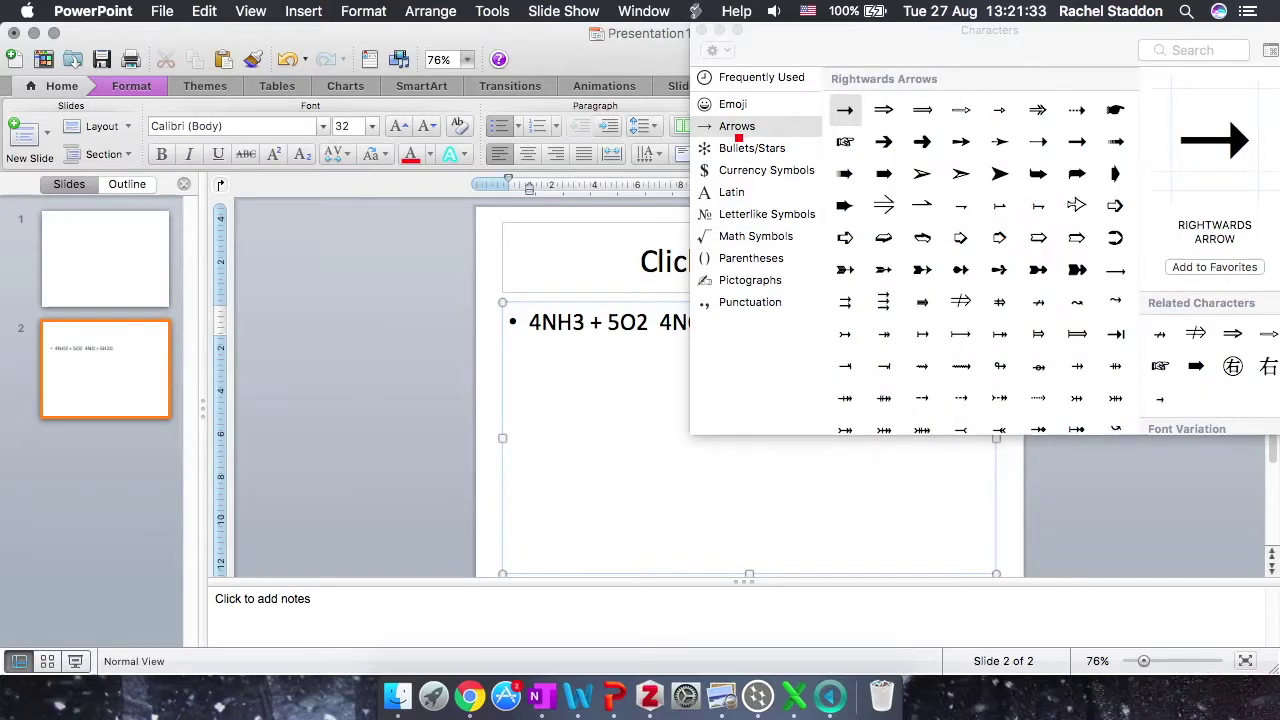
# Step: Insert a rightwards arrow (→) from the Characters viewer between 5O2 and 4NO
pyautogui.click(655, 325)
pyautogui.doubleClick(845, 109)
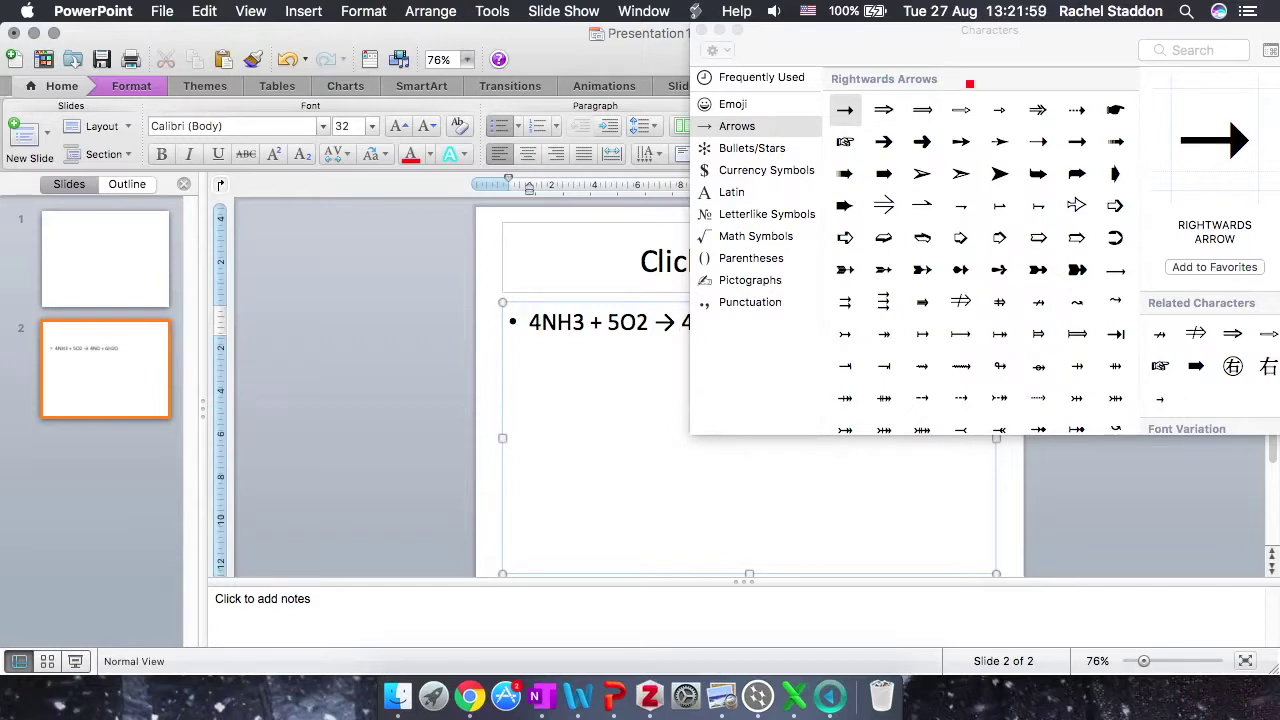
# Step: Insert the ⇌ equilibrium harpoon, close the character viewer, and delete the → arrow
pyautogui.scroll(-5, 986, 200)
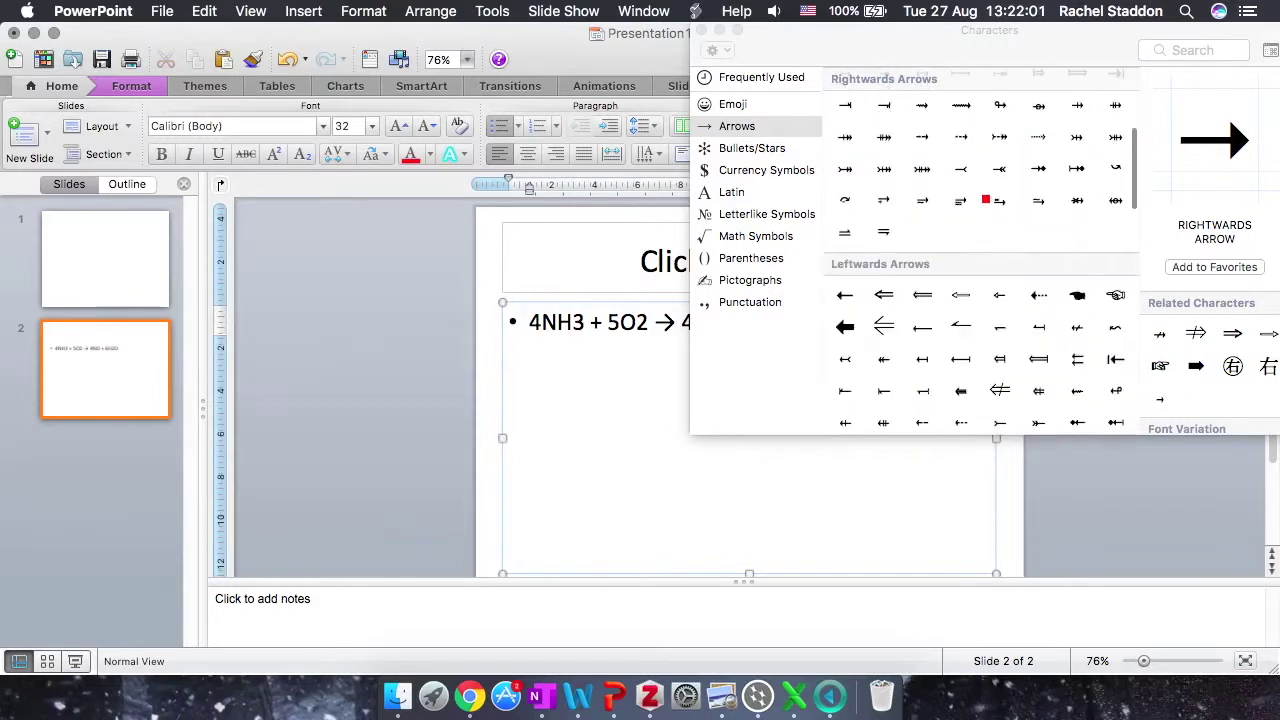
pyautogui.scroll(-6, 986, 200)
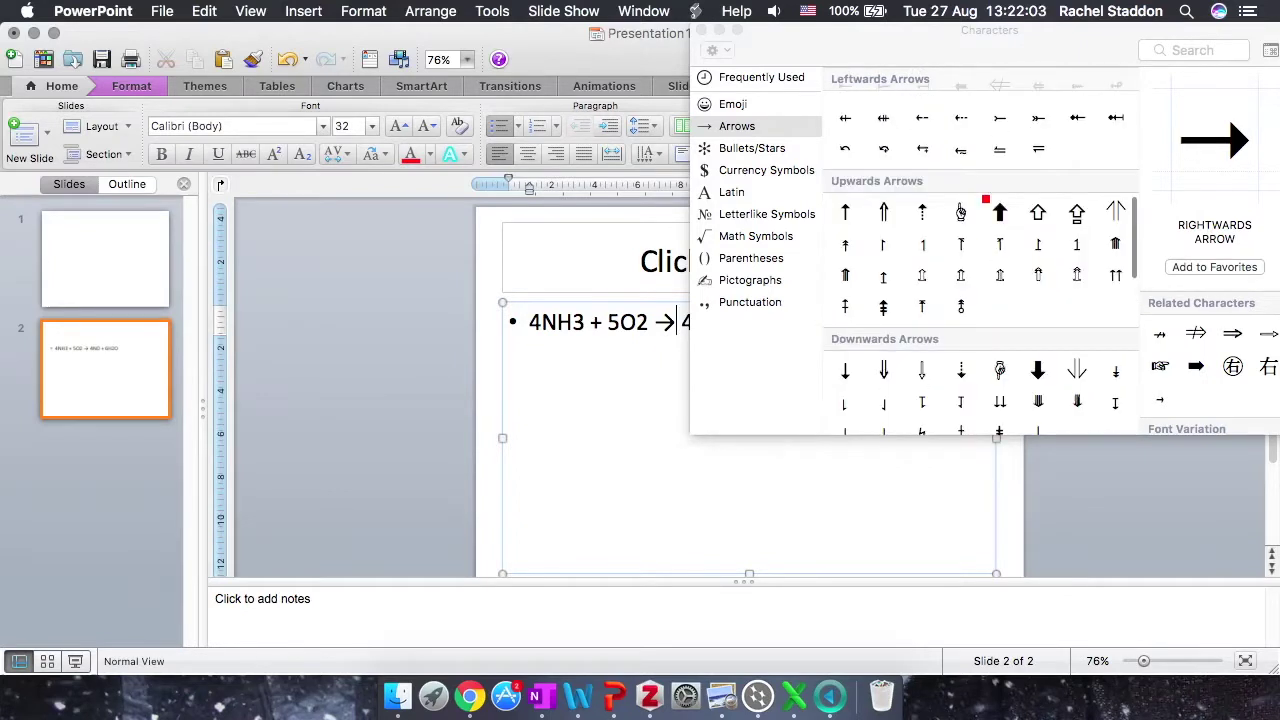
pyautogui.scroll(-5, 986, 200)
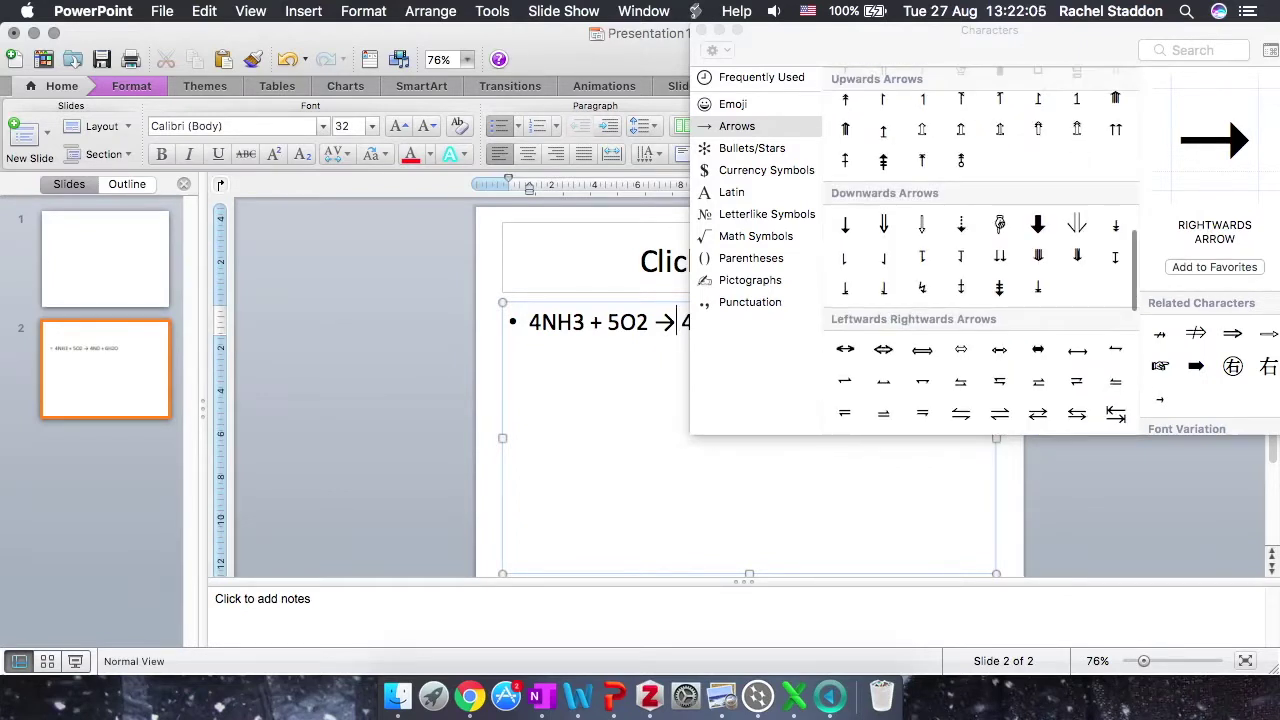
pyautogui.scroll(-1, 986, 200)
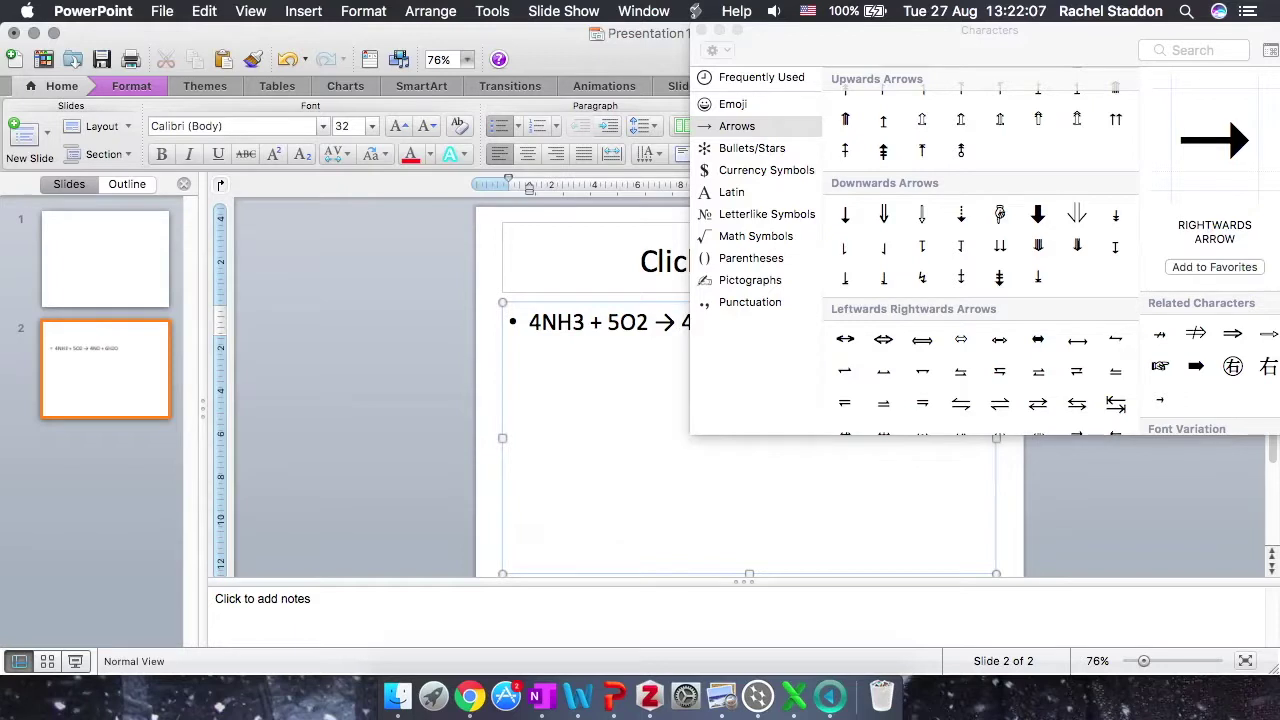
pyautogui.scroll(-5, 980, 206)
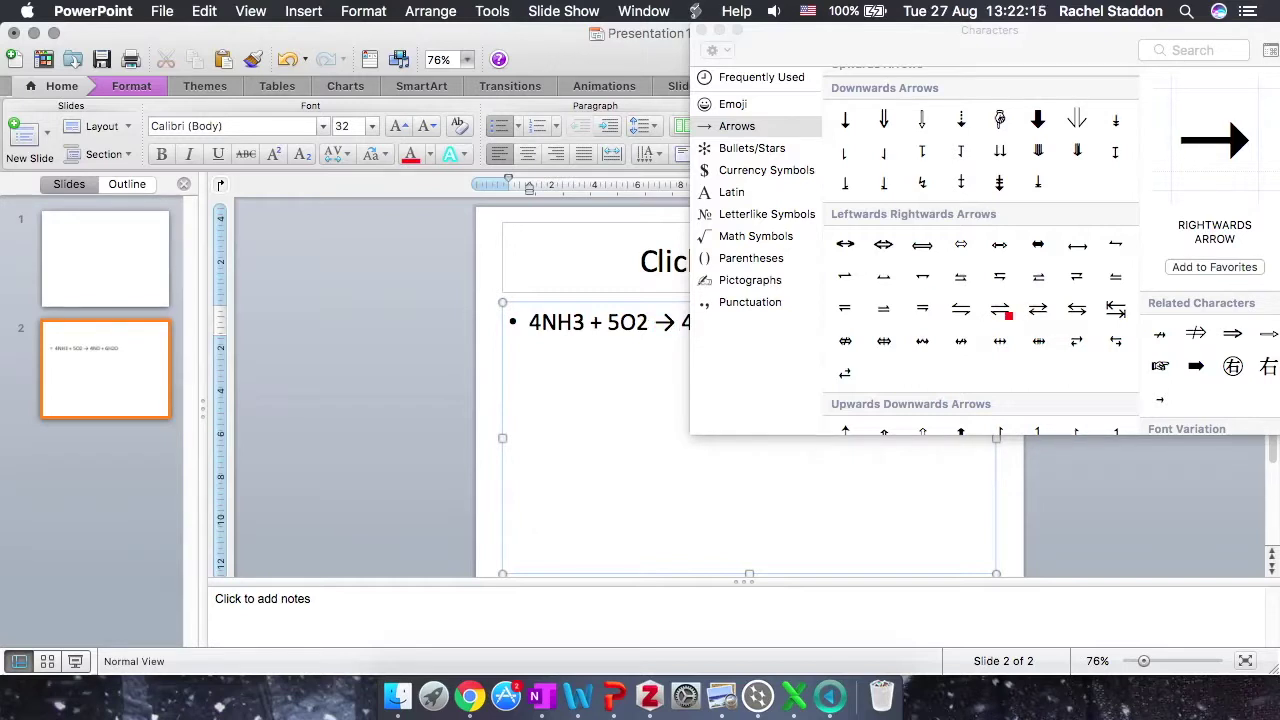
pyautogui.doubleClick(1000, 310)
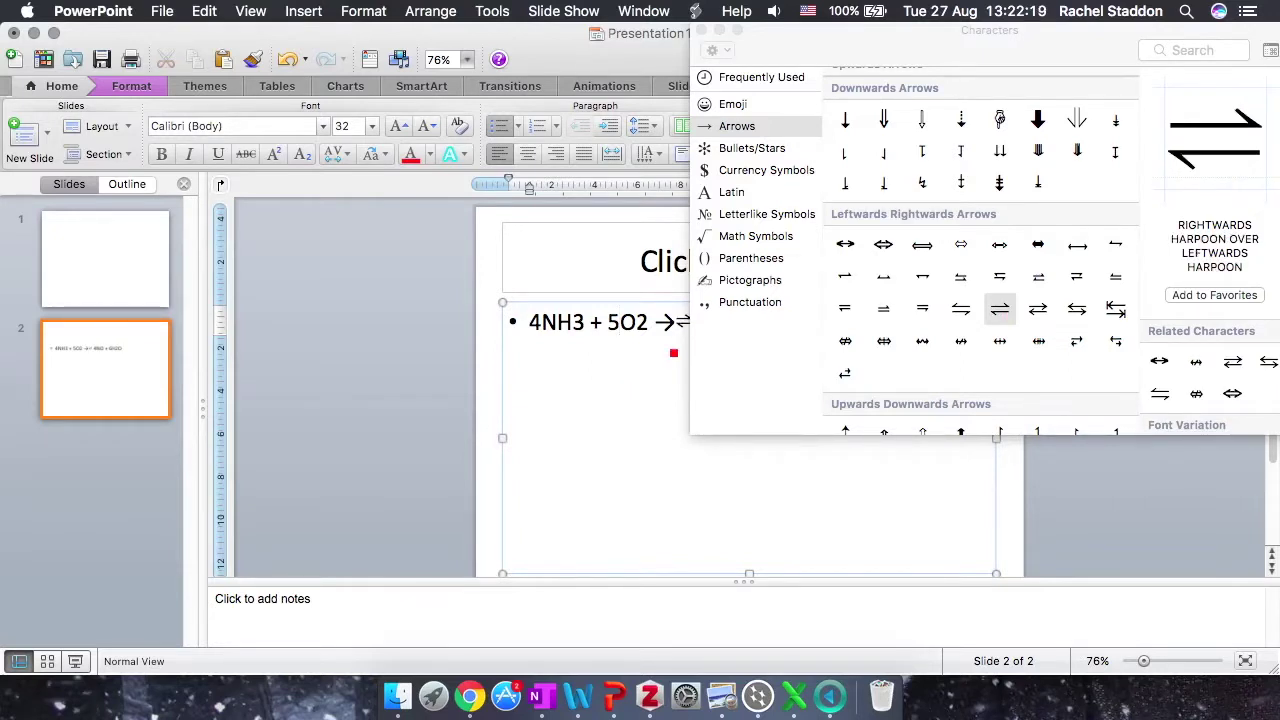
pyautogui.click(703, 32)
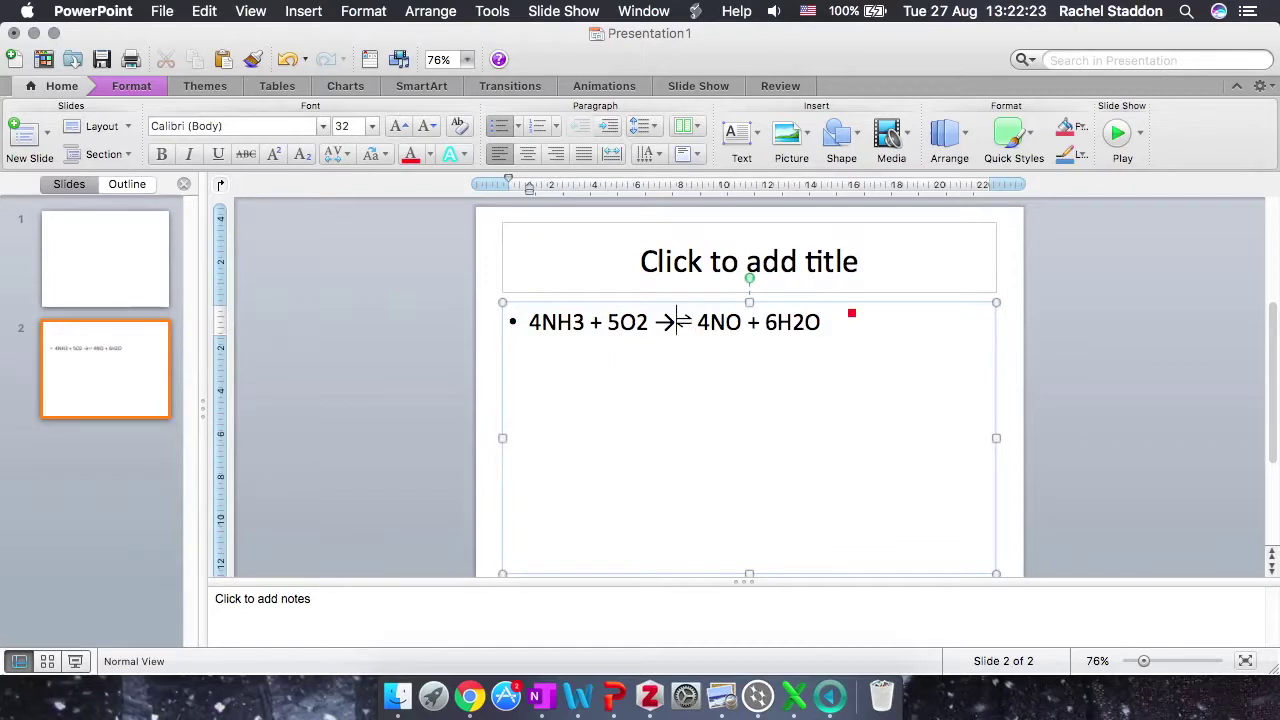
pyautogui.press('BackSpace')
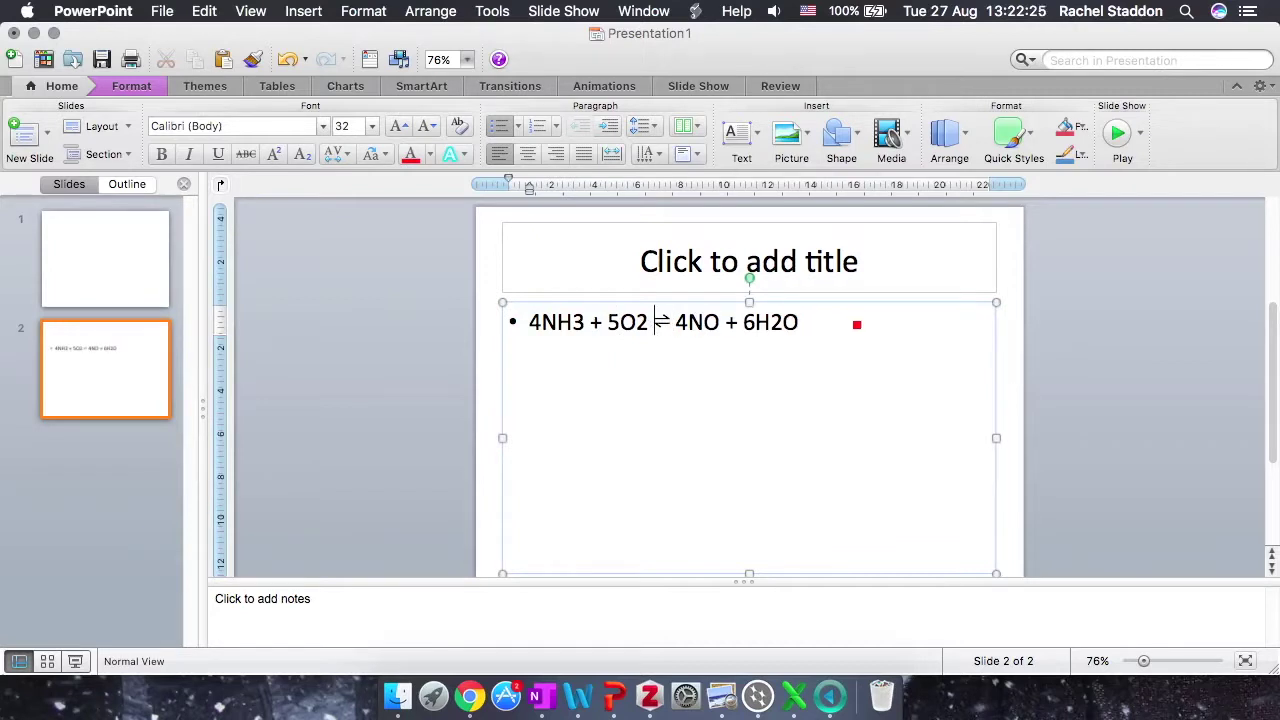
# Step: Subscript the 3 in NH3, the 2 in O2 and the 2 in H2O
pyautogui.click(856, 324)
pyautogui.moveTo(586, 322); pyautogui.dragTo(636, 322)
pyautogui.click(302, 154)
pyautogui.click(302, 154)
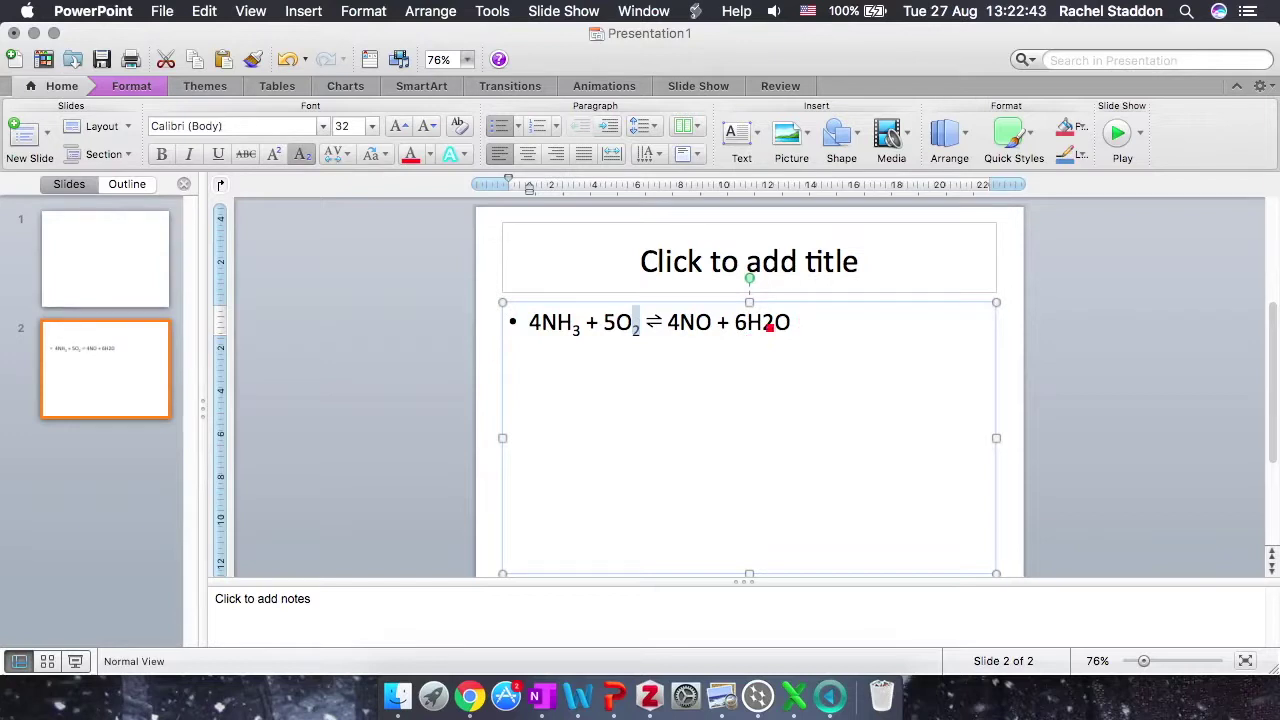
pyautogui.moveTo(776, 322); pyautogui.dragTo(762, 322)
pyautogui.click(302, 154)
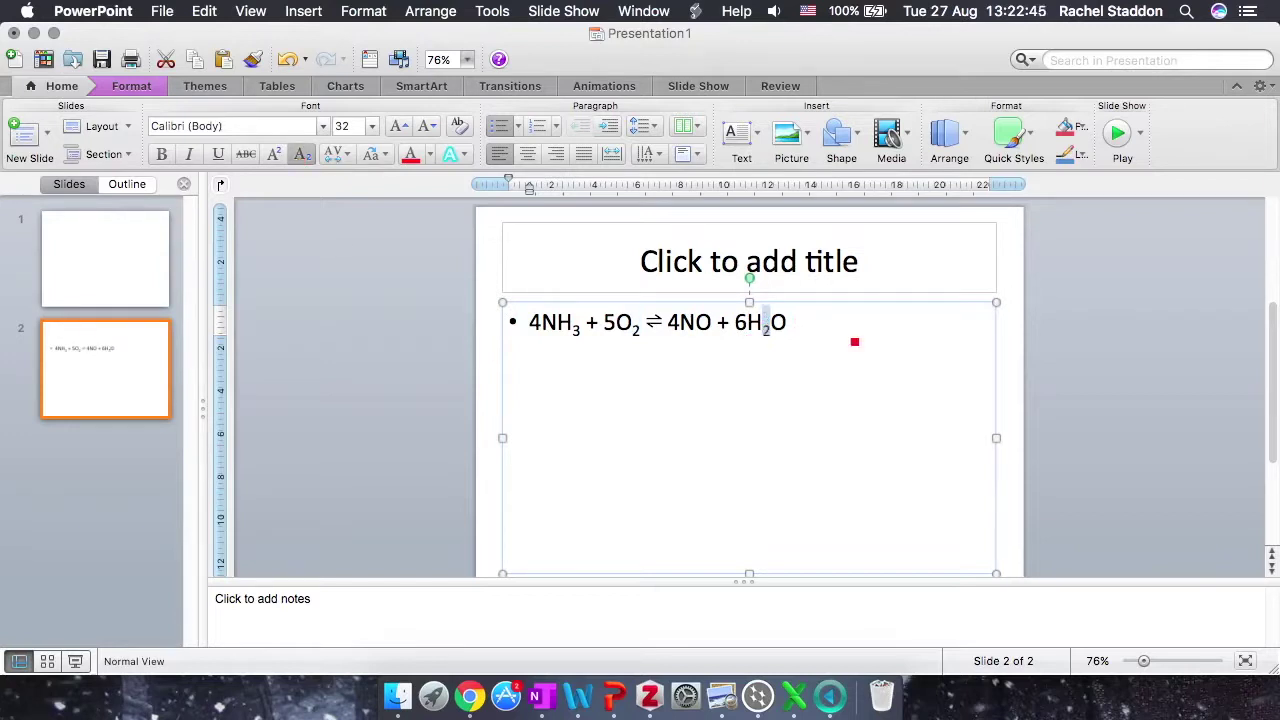
pyautogui.click(848, 325)
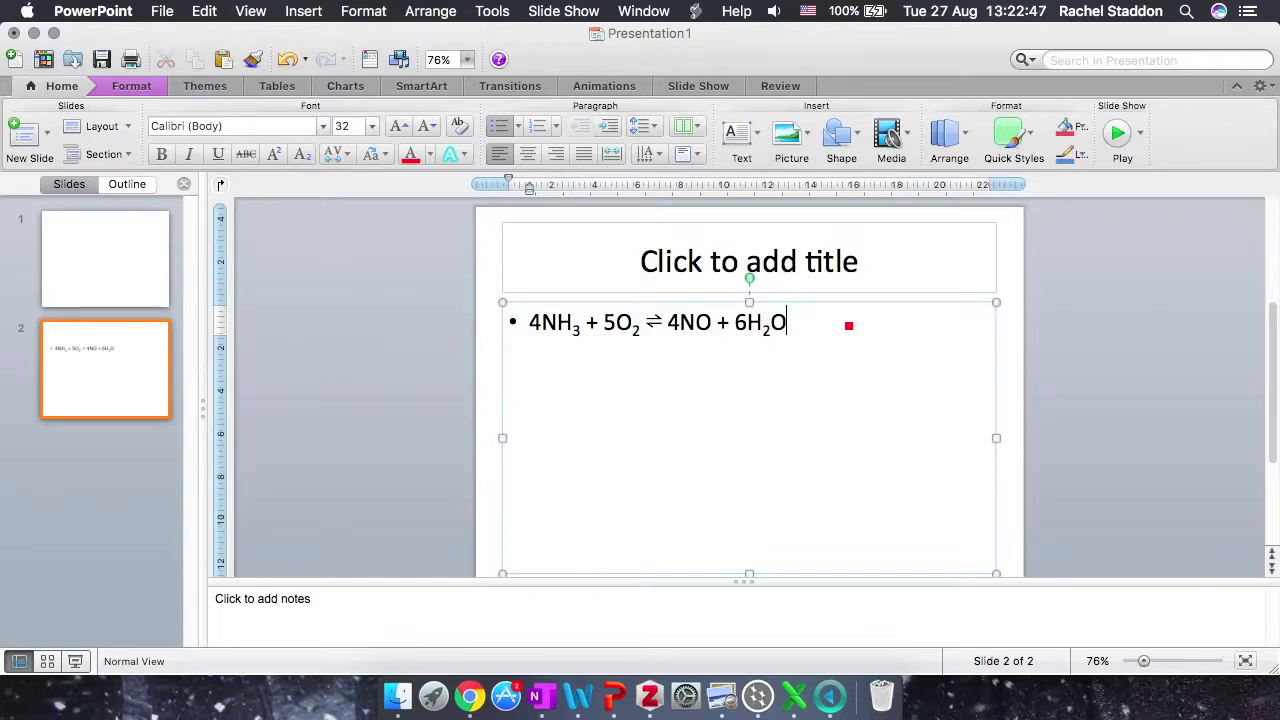